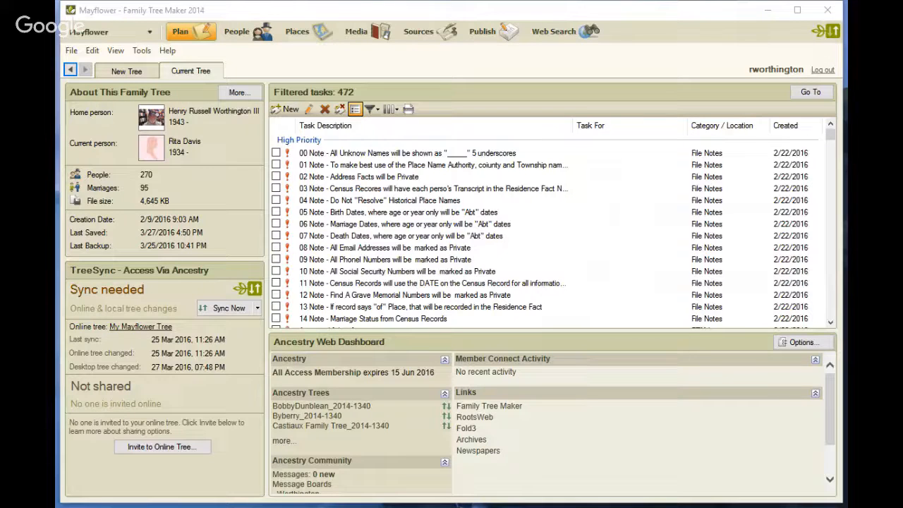
Switch to the Sources workspace to view the e-mail source, its citation and 12 linked facts.
{"action": "left_click", "coordinate": [410, 34]}
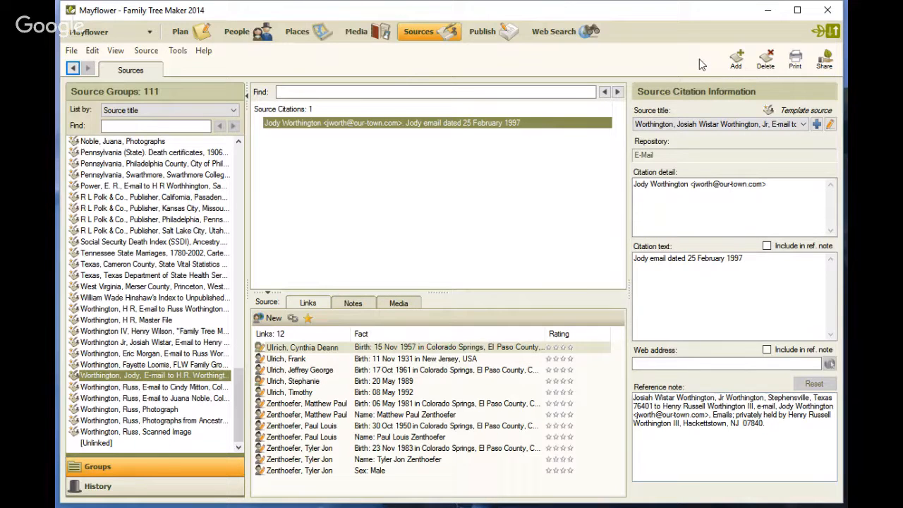
Start a brand-new source for the citation and search source templates for 'ema'.
{"action": "left_click", "coordinate": [749, 63]}
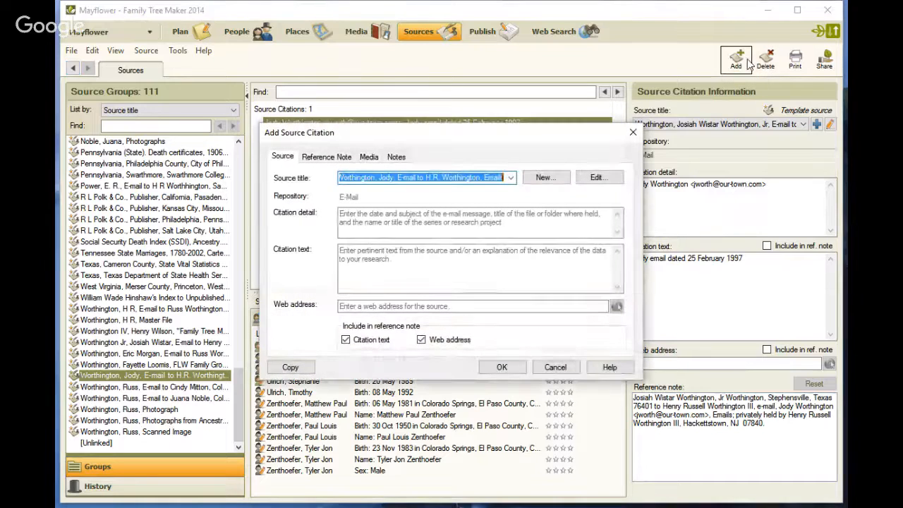
{"action": "left_click", "coordinate": [547, 178]}
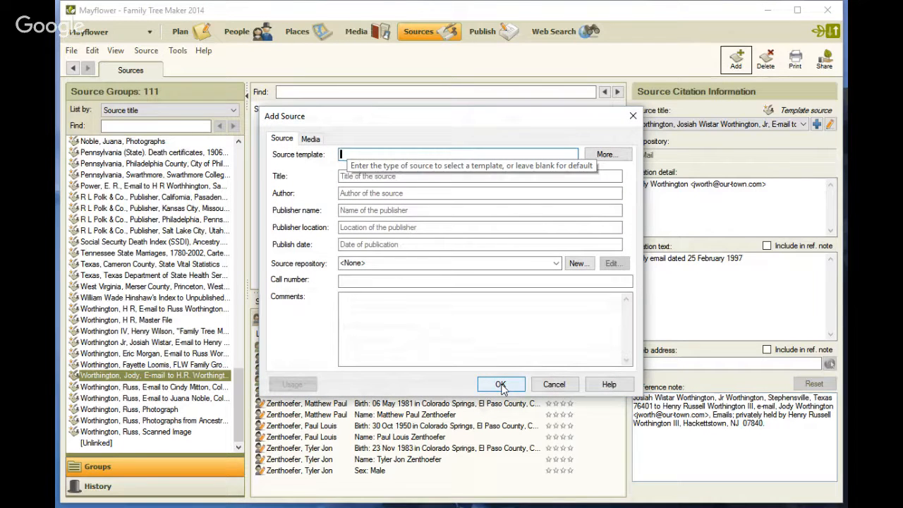
{"action": "left_click", "coordinate": [416, 153]}
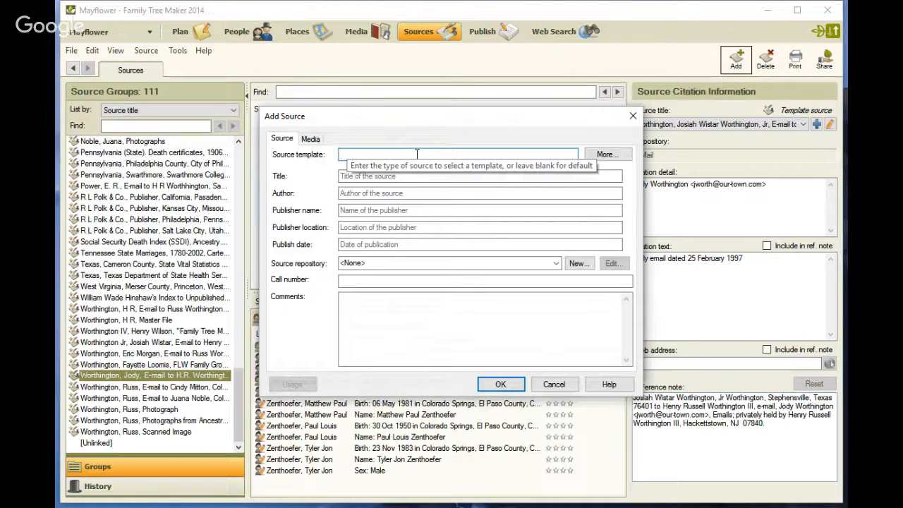
{"action": "type", "text": "ema"}
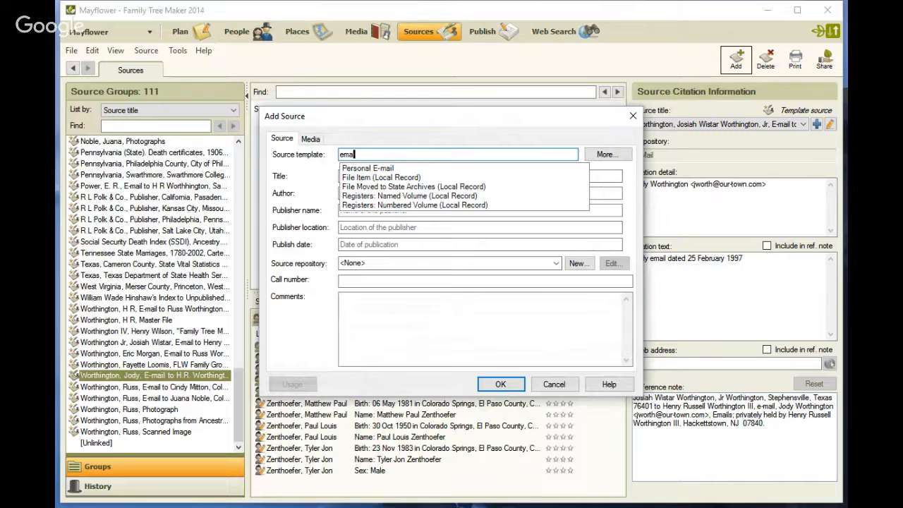
{"action": "key", "text": "super+plus"}
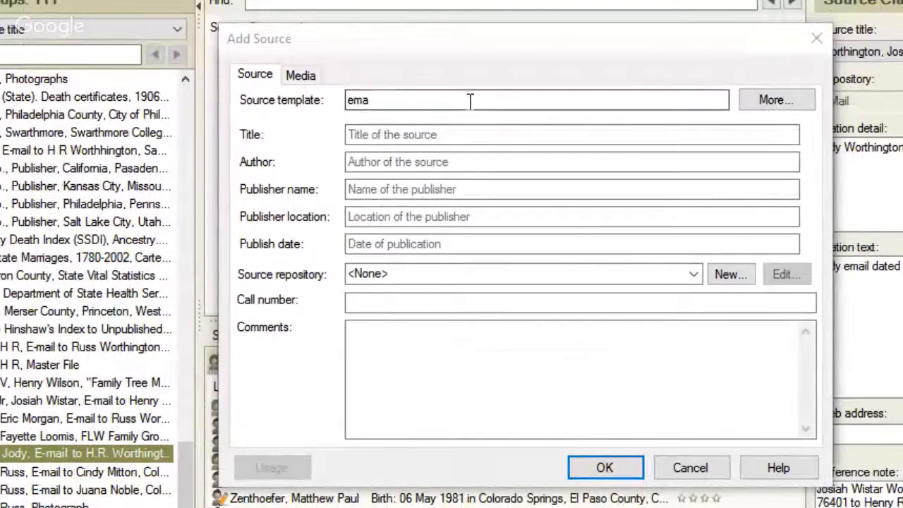
{"action": "left_click", "coordinate": [459, 99]}
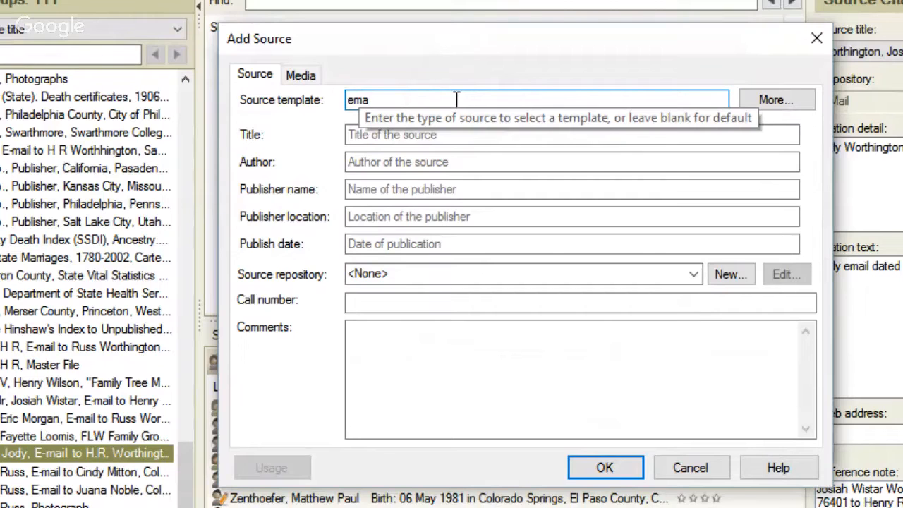
{"action": "key", "text": "BackSpace"}
{"action": "type", "text": "a"}
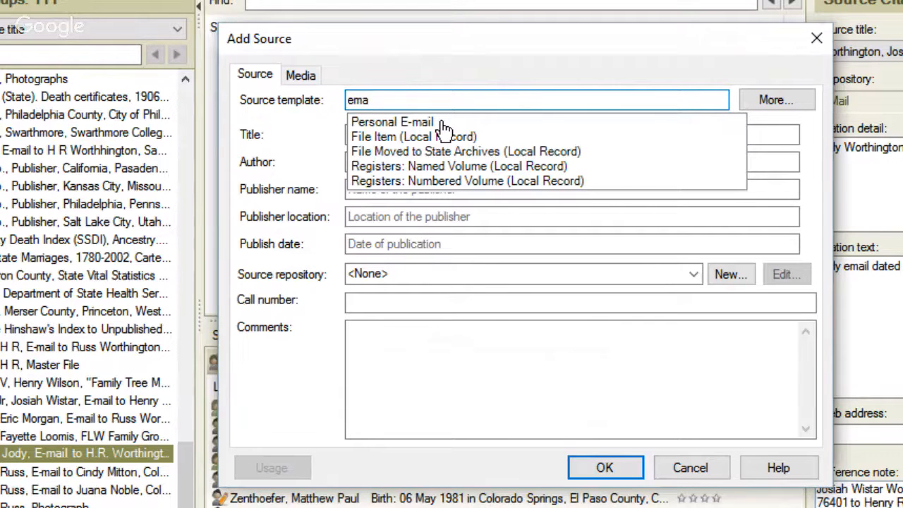
Apply the Personal E-mail template and move into its collection and researcher surname fields.
{"action": "left_click", "coordinate": [443, 123]}
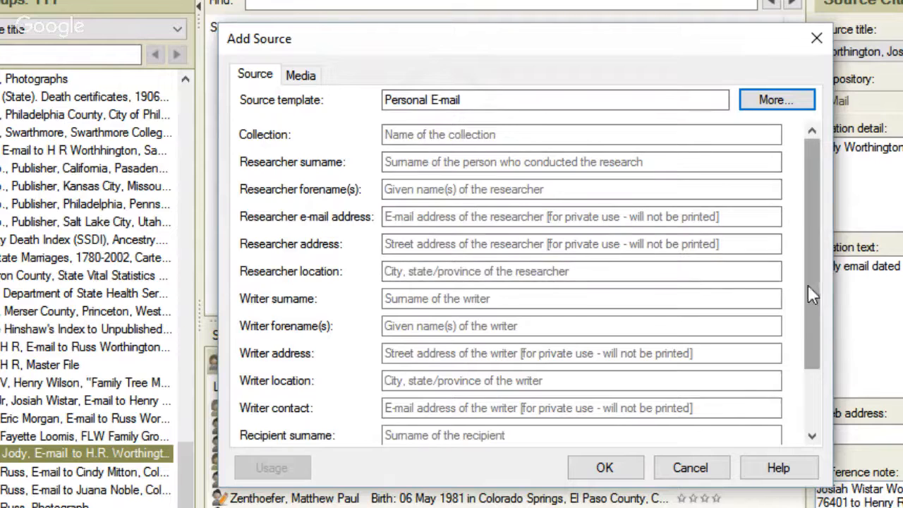
{"action": "mouse_move", "coordinate": [808, 284]}
{"action": "left_mouse_down"}
{"action": "mouse_move", "coordinate": [806, 347]}
{"action": "mouse_move", "coordinate": [815, 272]}
{"action": "left_mouse_up"}
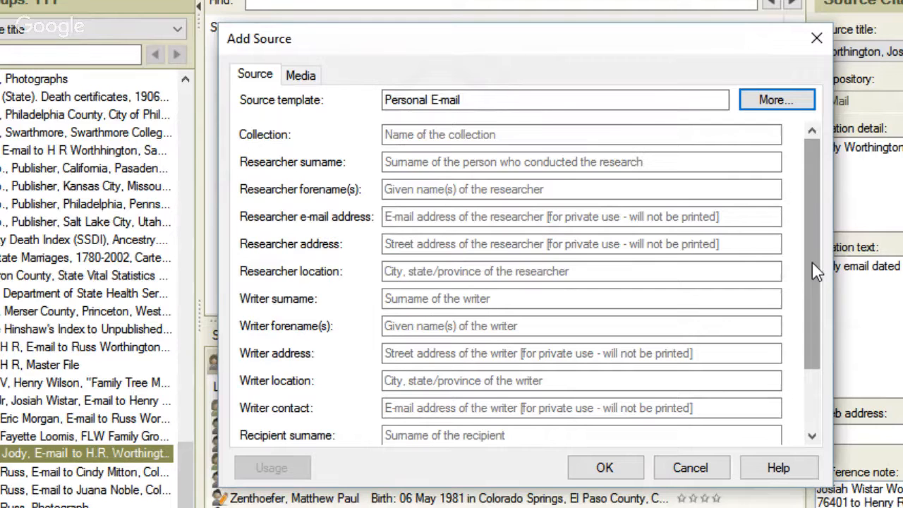
{"action": "left_click", "coordinate": [419, 134]}
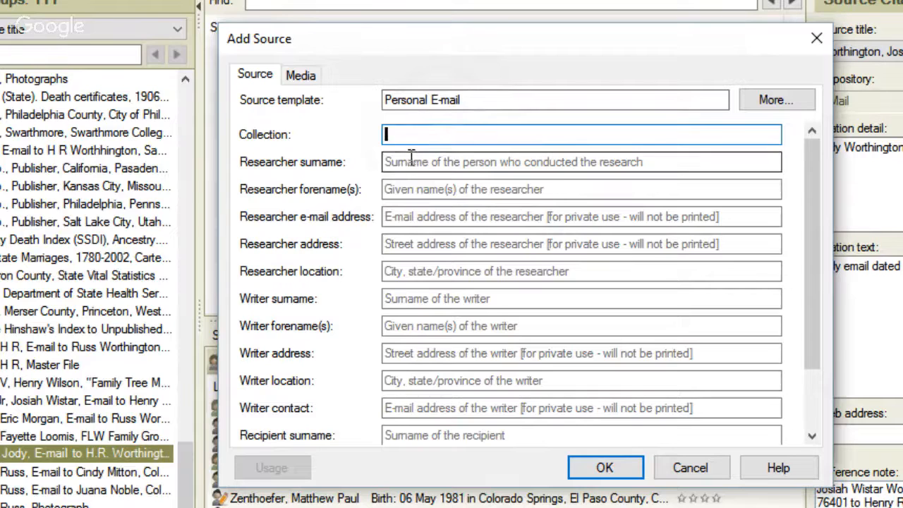
{"action": "left_click", "coordinate": [411, 158]}
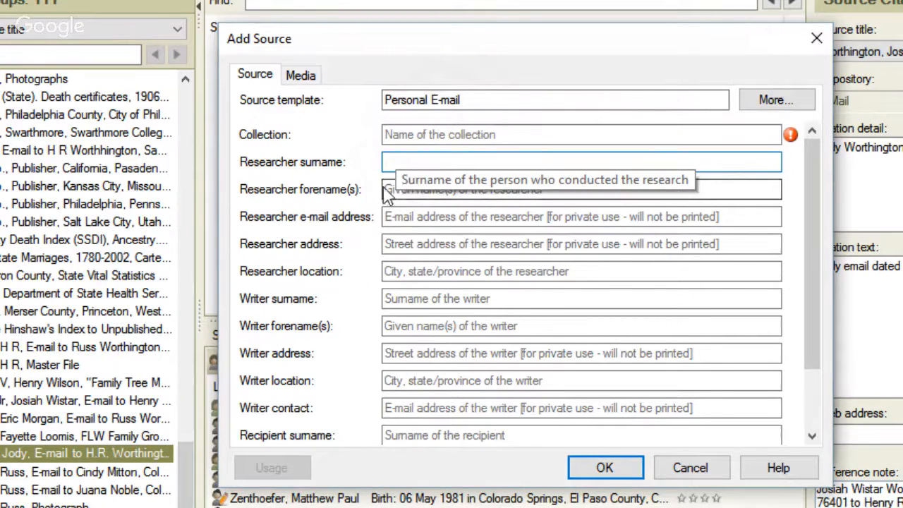
Step through the researcher and writer name, e-mail, address and location fields.
{"action": "left_click", "coordinate": [752, 189]}
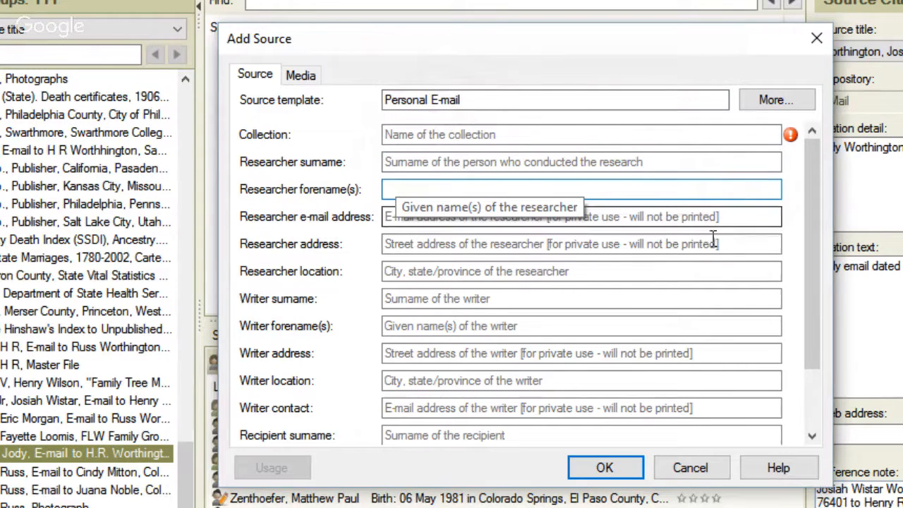
{"action": "left_click", "coordinate": [670, 217]}
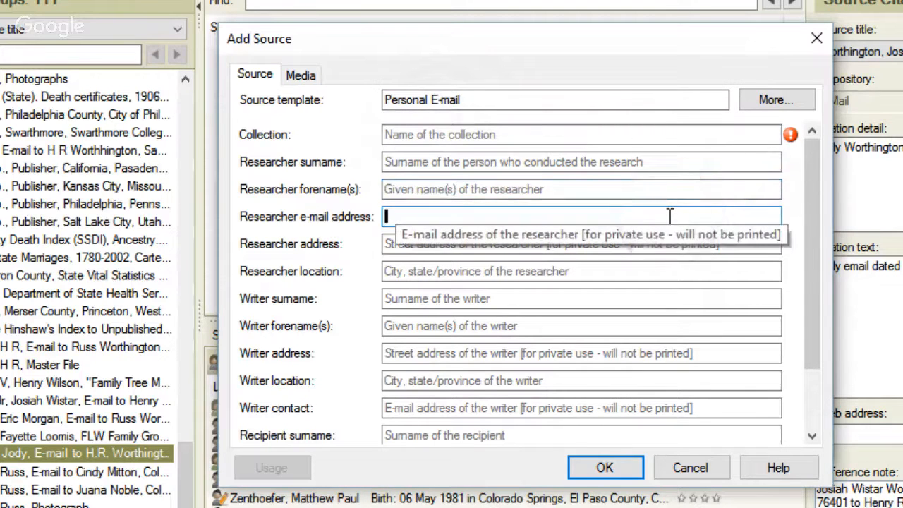
{"action": "left_click", "coordinate": [598, 247]}
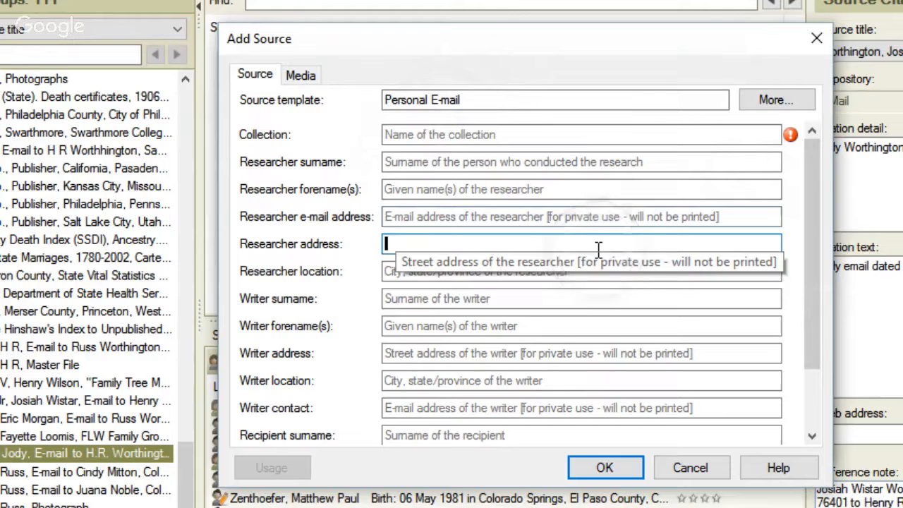
{"action": "left_click", "coordinate": [520, 276]}
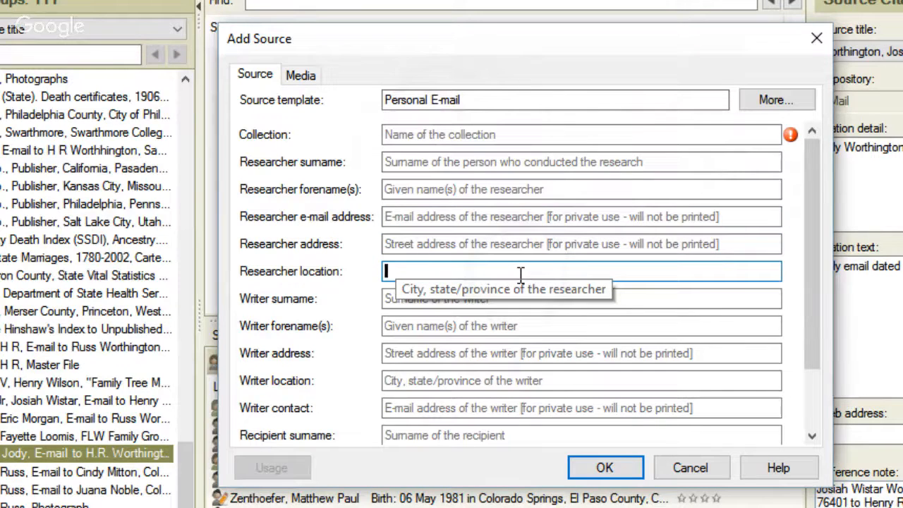
{"action": "left_click", "coordinate": [637, 303]}
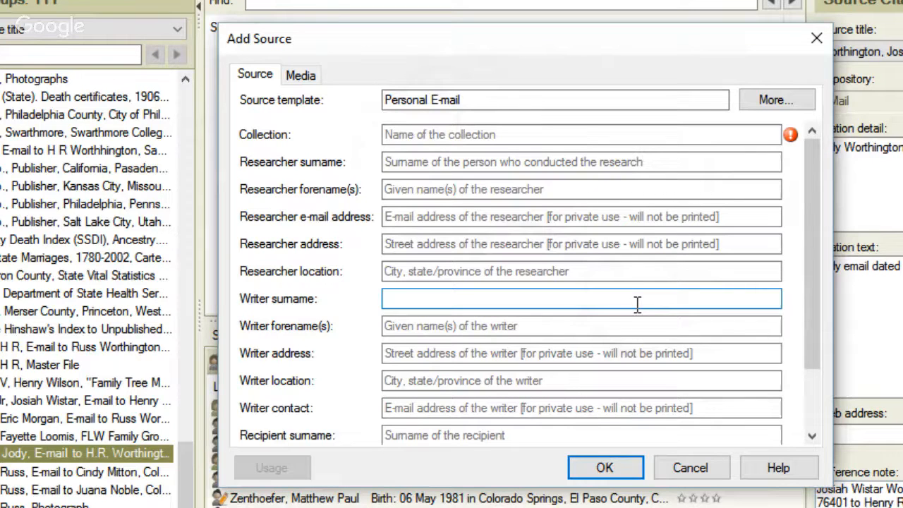
{"action": "left_click", "coordinate": [615, 323]}
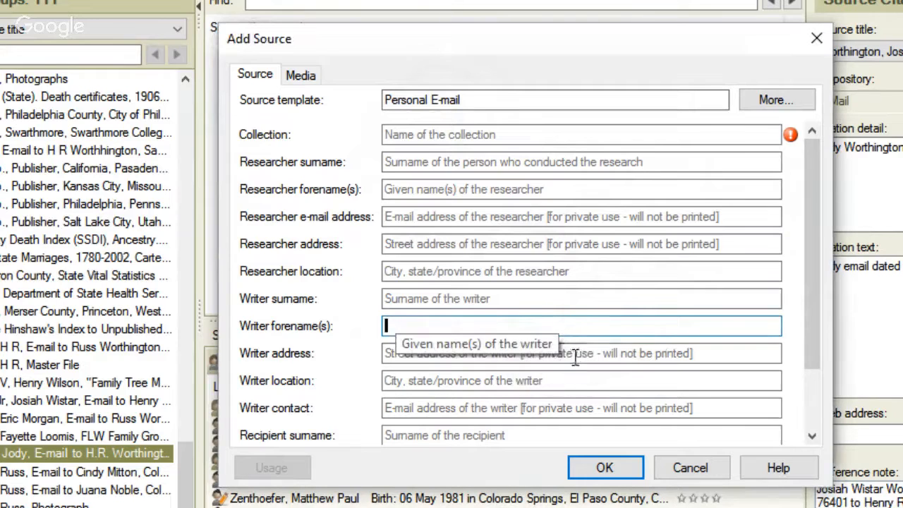
{"action": "left_click", "coordinate": [607, 355]}
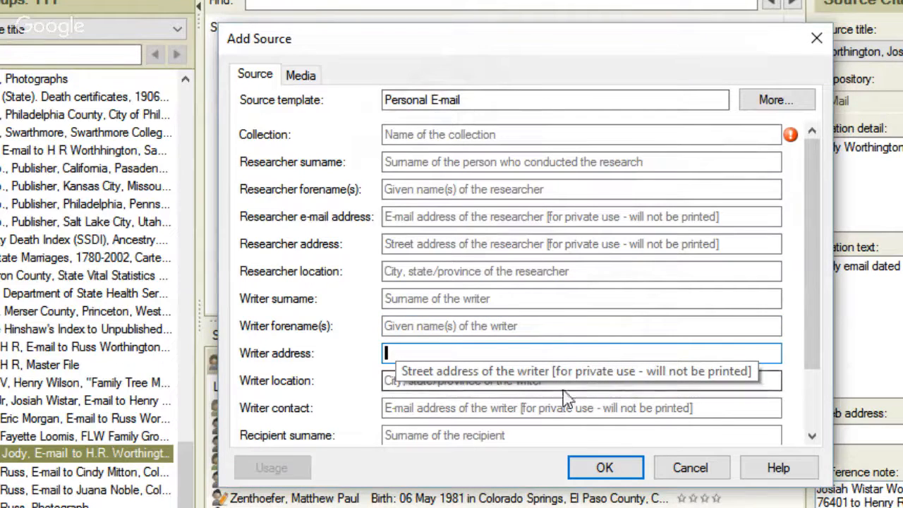
{"action": "left_click", "coordinate": [405, 382]}
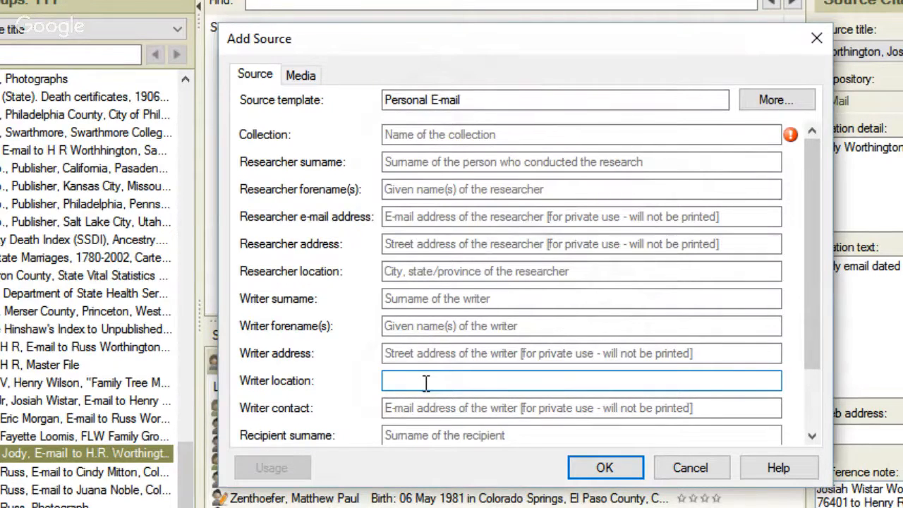
Step through the writer contact and recipient fields, then cancel the new Personal E-mail source.
{"action": "left_click", "coordinate": [496, 403]}
{"action": "scroll", "coordinate": [556, 347], "scroll_direction": "down", "scroll_amount": 2}
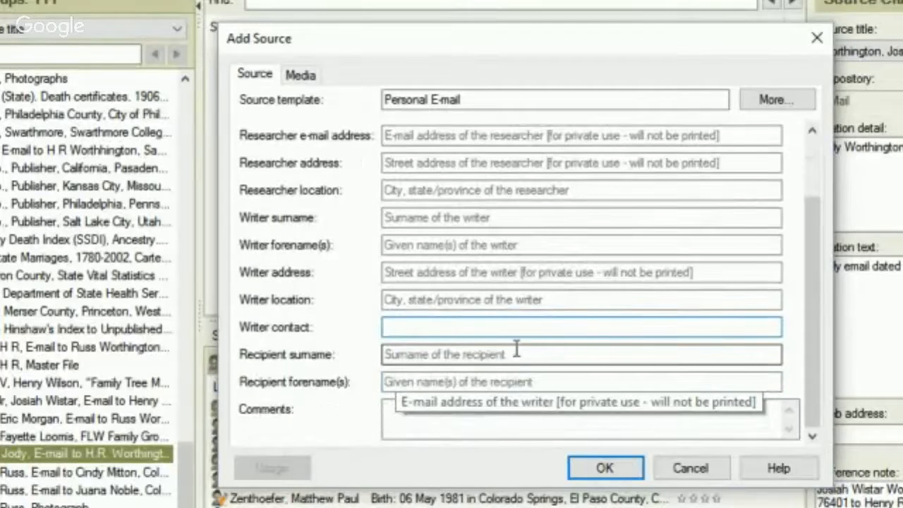
{"action": "left_click", "coordinate": [431, 354]}
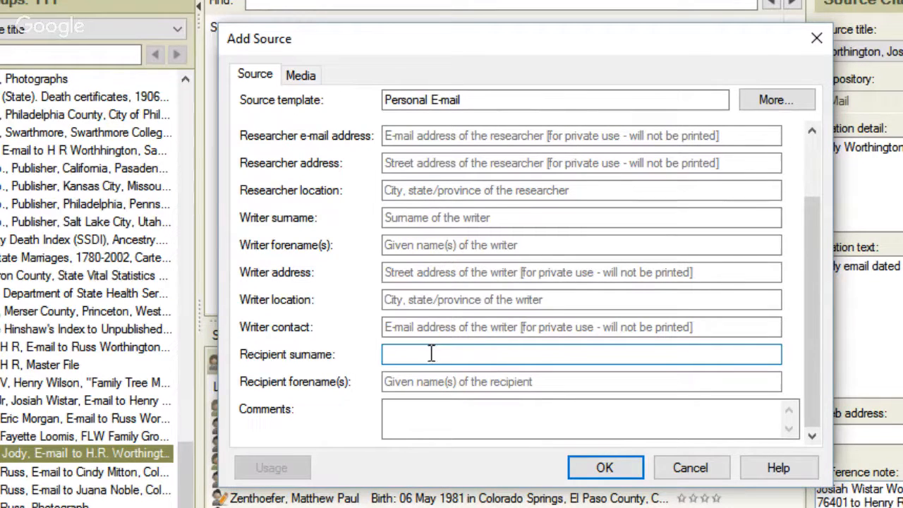
{"action": "left_click", "coordinate": [418, 382]}
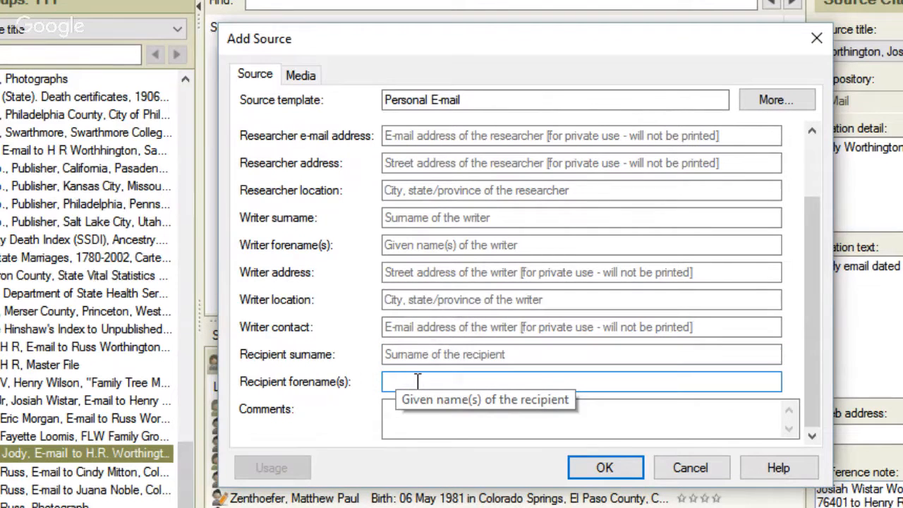
{"action": "left_click", "coordinate": [691, 469]}
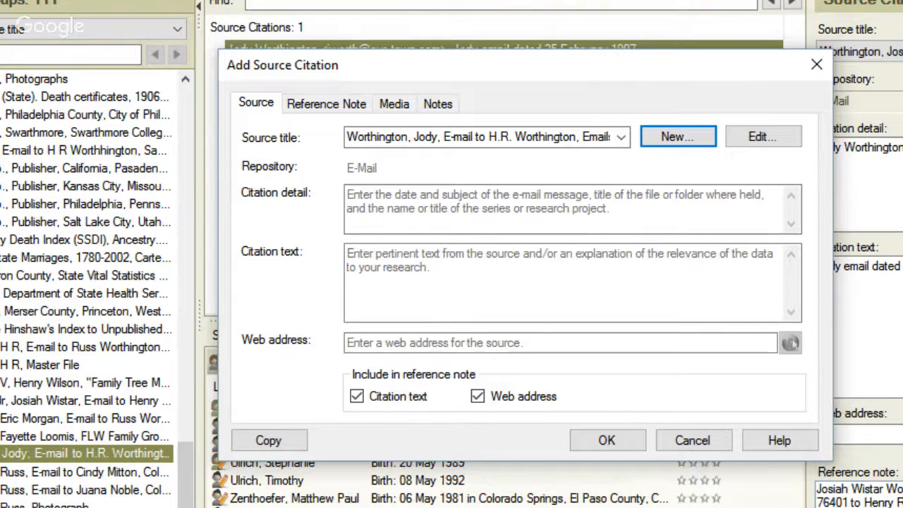
Paste 'Jody email dated 25 February 1997' as the new citation's text.
{"action": "left_click", "coordinate": [570, 70]}
{"action": "left_click_drag", "start_coordinate": [570, 71], "coordinate": [529, 6]}
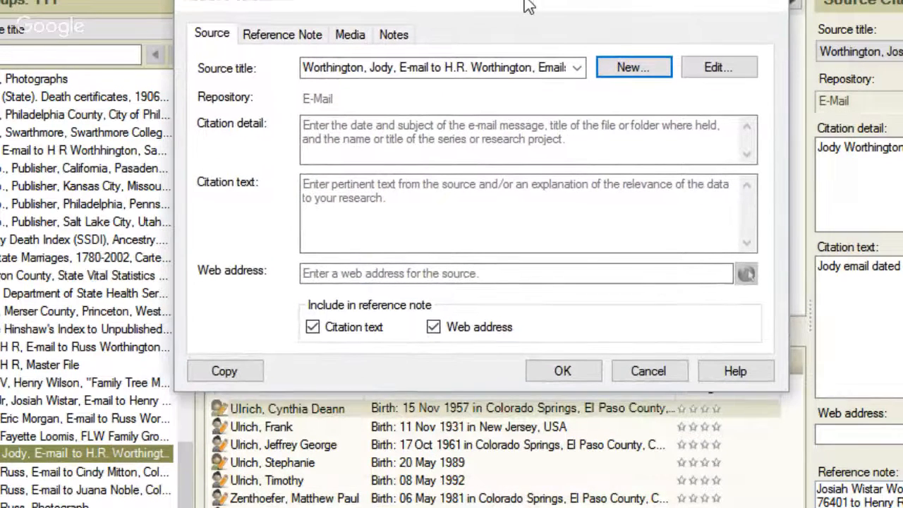
{"action": "left_click", "coordinate": [383, 200]}
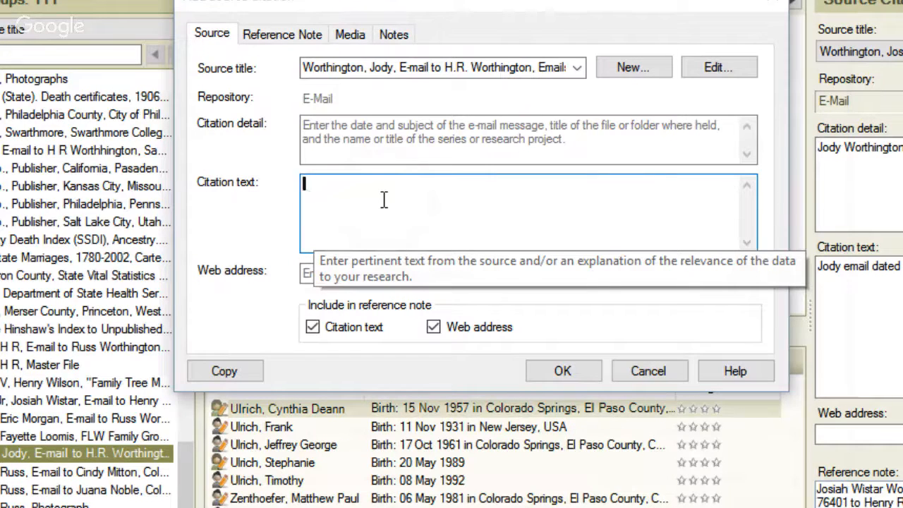
{"action": "type", "text": "Jody email dated 25 February 1997"}
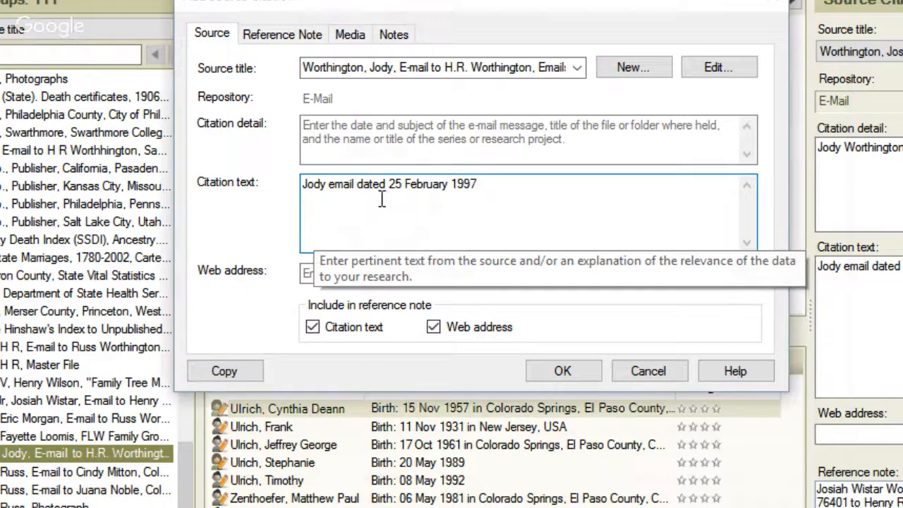
{"action": "left_click", "coordinate": [365, 127]}
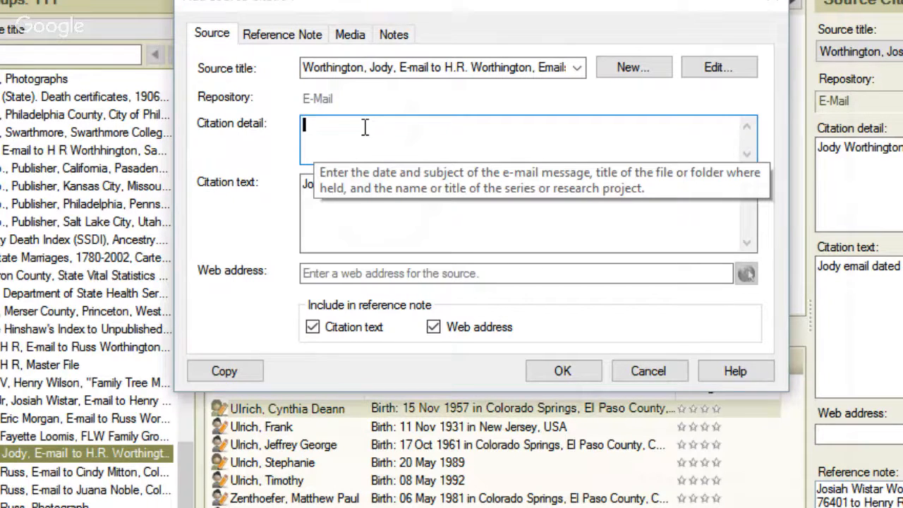
{"action": "left_click_drag", "start_coordinate": [442, 3], "coordinate": [416, 2]}
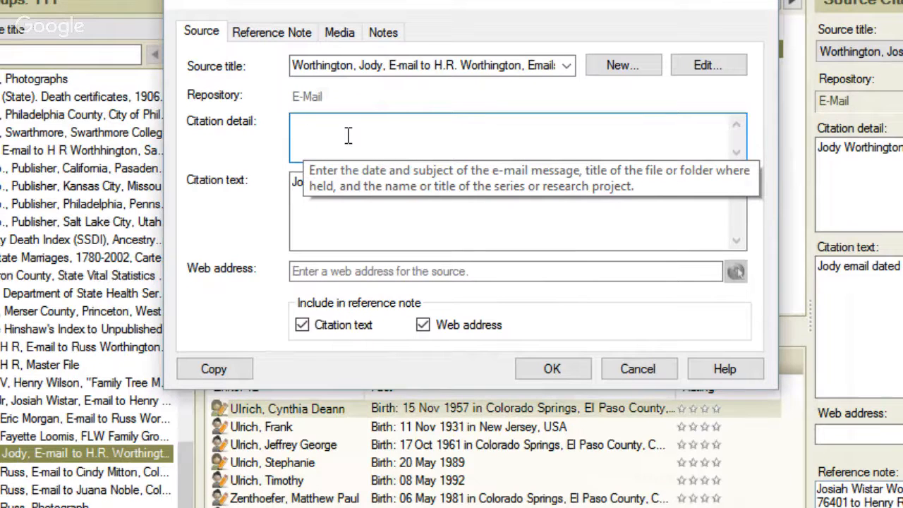
{"action": "type", "text": "information on Chy"}
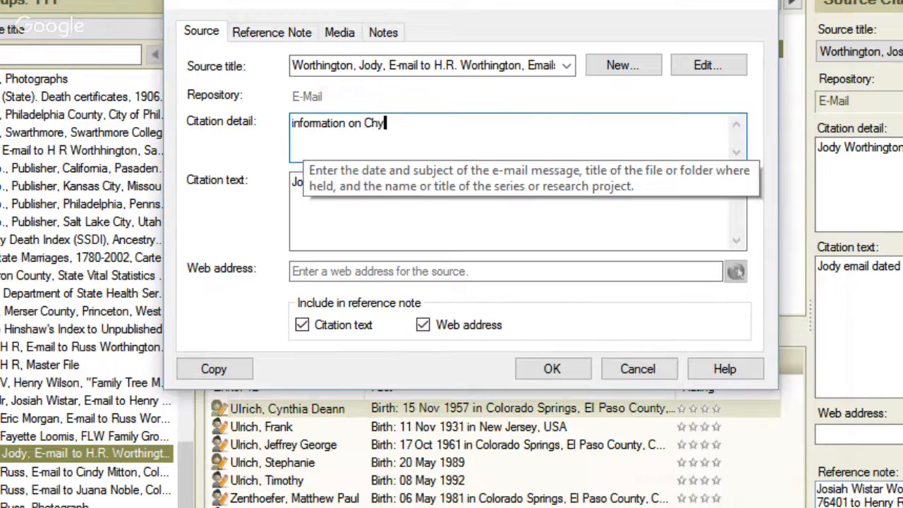
{"action": "key", "text": "BackSpace"}
{"action": "key", "text": "BackSpace"}
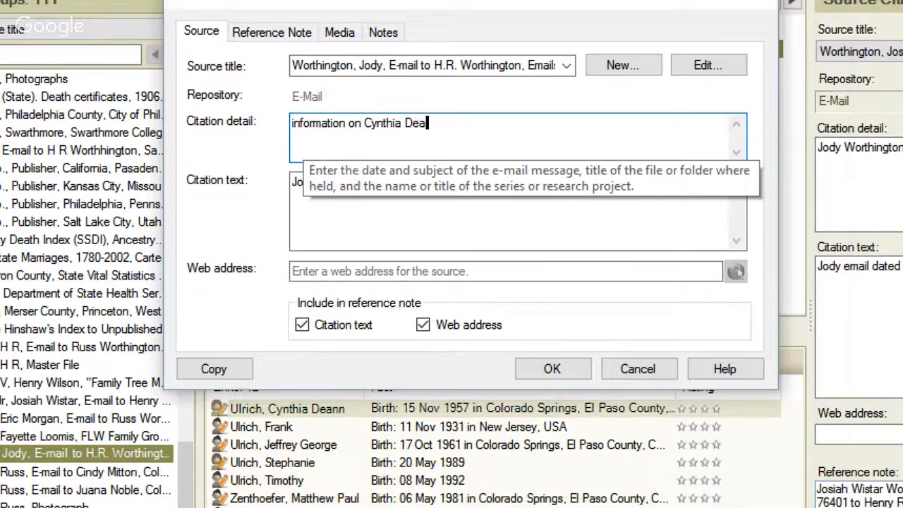
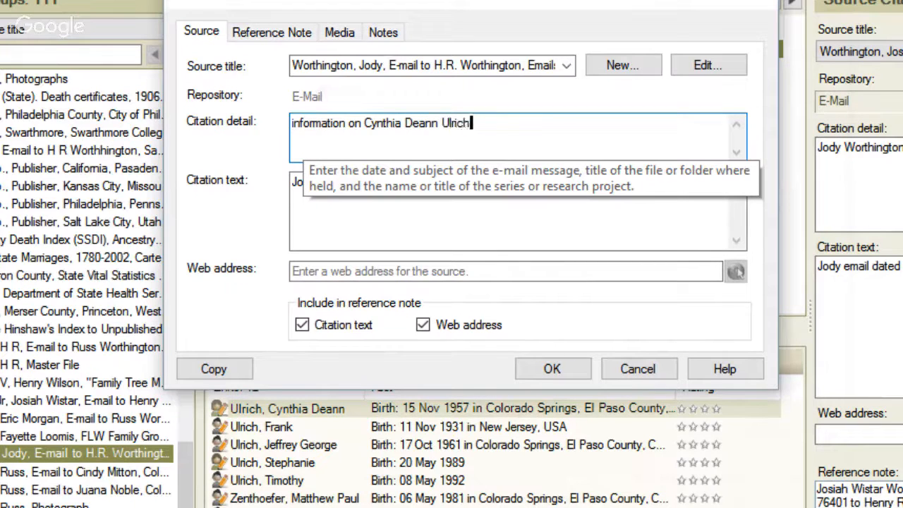
{"action": "key", "text": "Tab"}
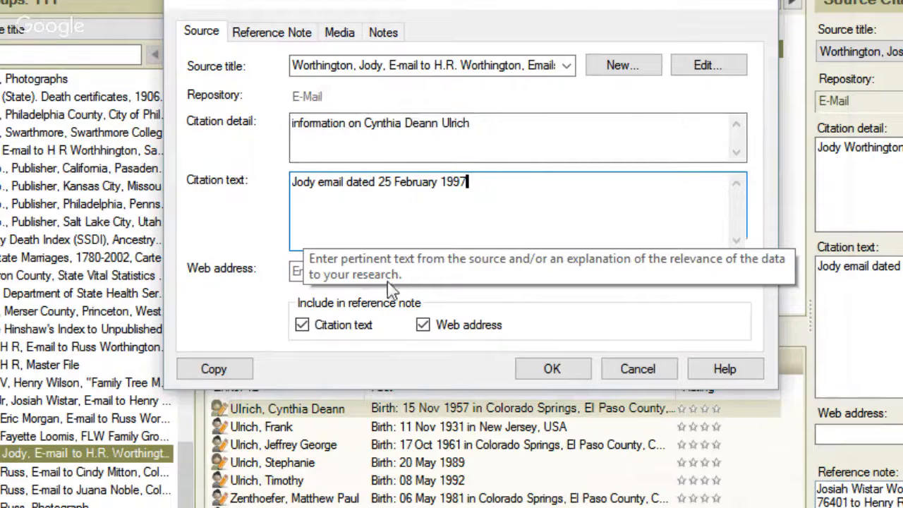
{"action": "left_click", "coordinate": [549, 368]}
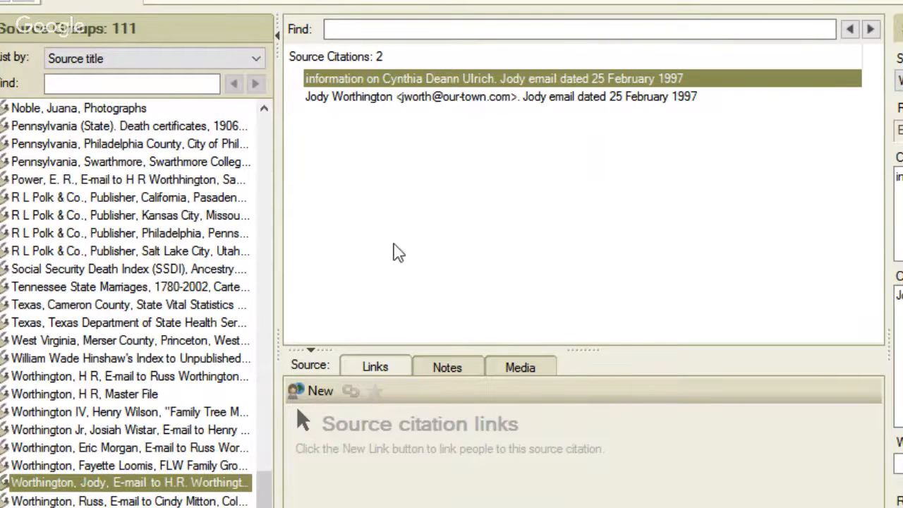
{"action": "left_click", "coordinate": [394, 98]}
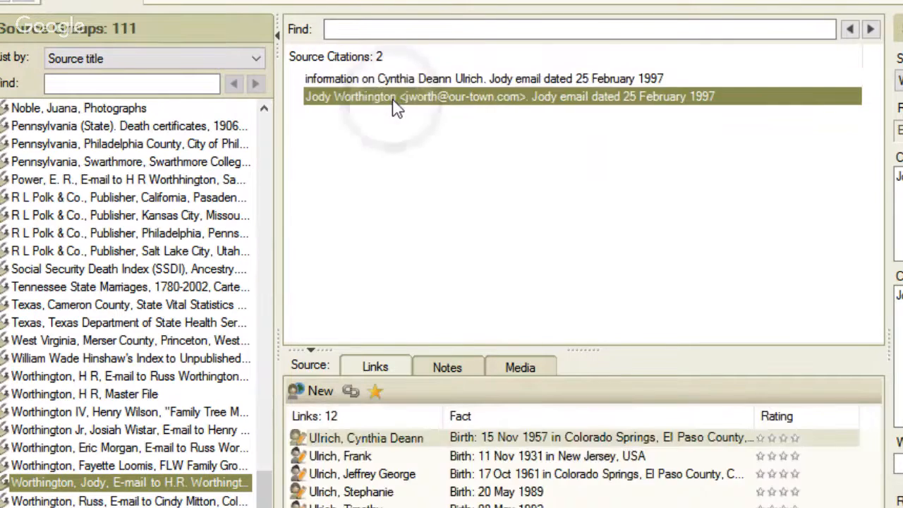
{"action": "left_click", "coordinate": [395, 442]}
{"action": "double_click", "coordinate": [395, 443]}
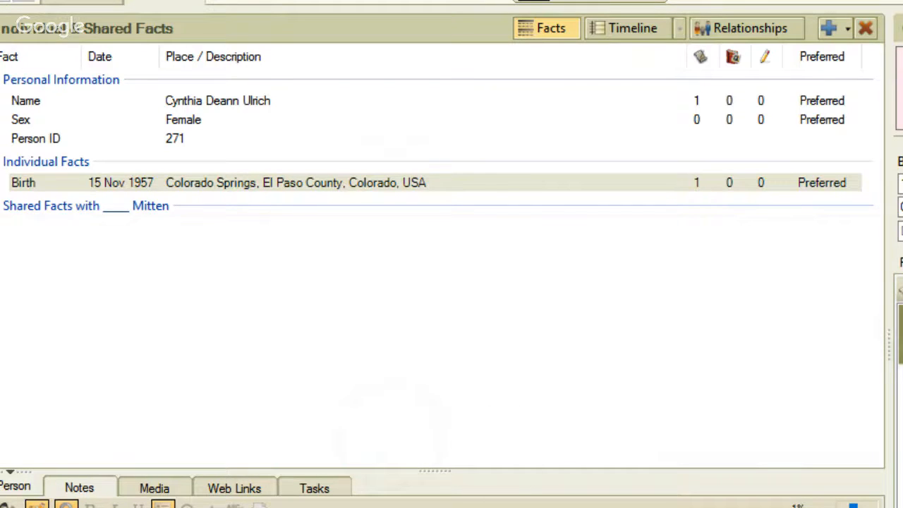
{"action": "left_click", "coordinate": [494, 457]}
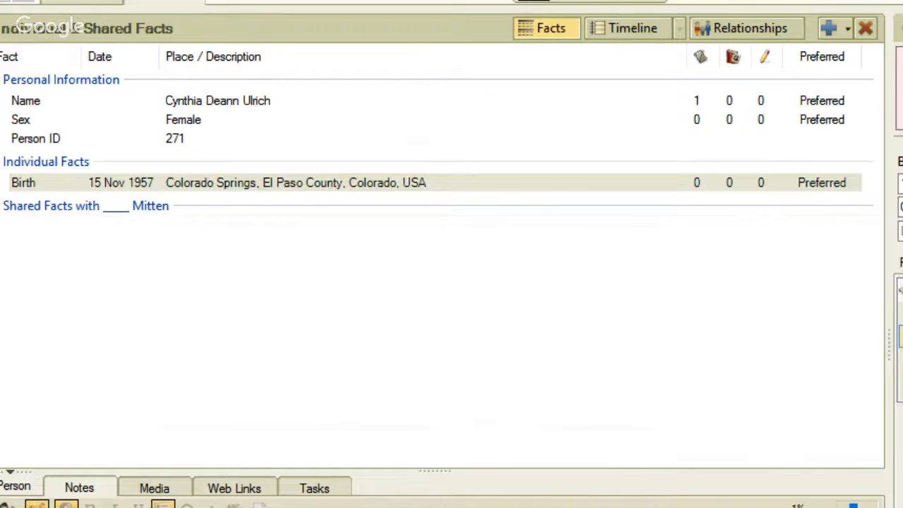
{"action": "left_click", "coordinate": [901, 336]}
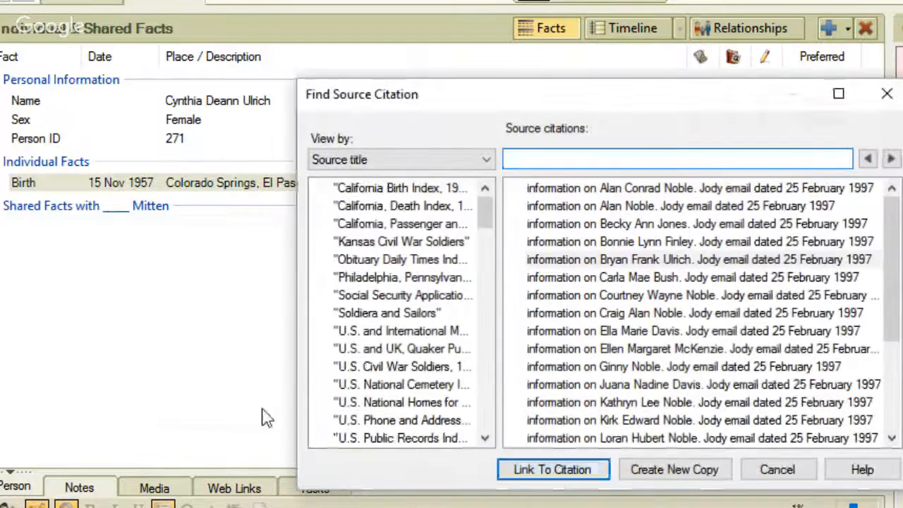
{"action": "left_click_drag", "start_coordinate": [487, 221], "coordinate": [500, 420]}
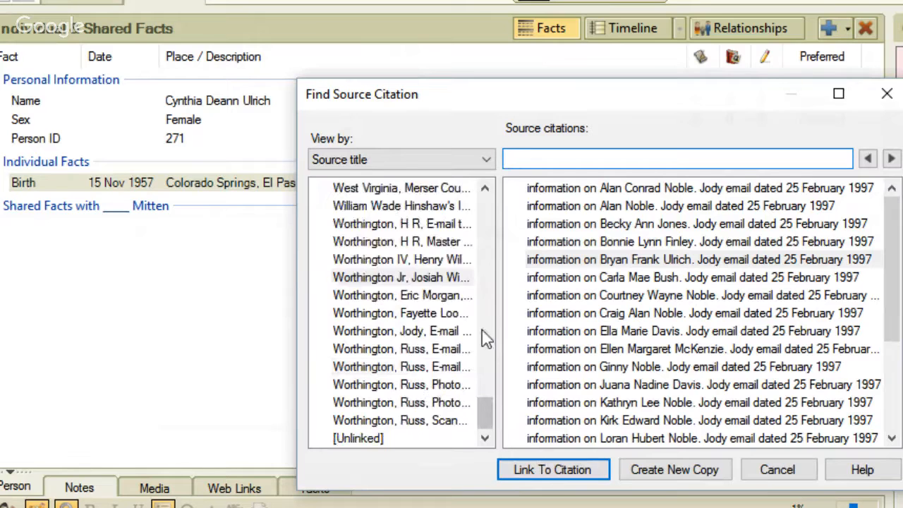
{"action": "left_click", "coordinate": [432, 332]}
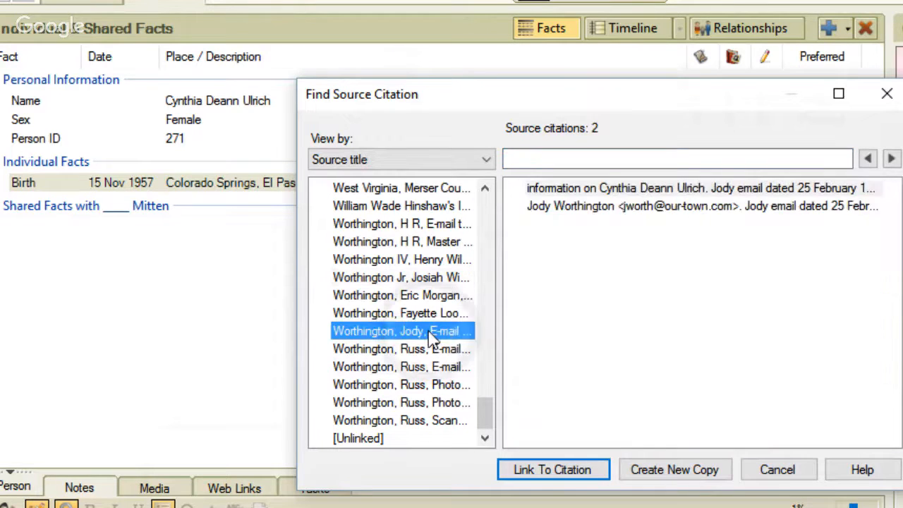
{"action": "left_click", "coordinate": [565, 189]}
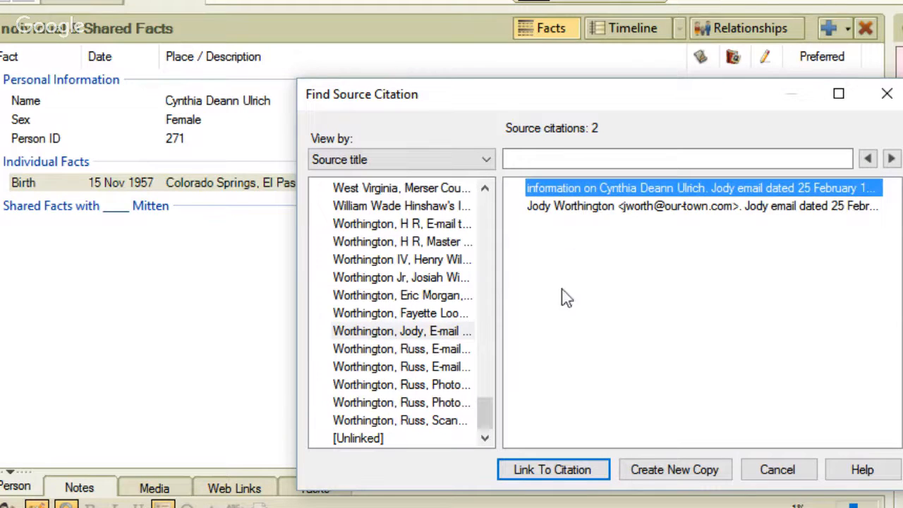
{"action": "left_click", "coordinate": [551, 470]}
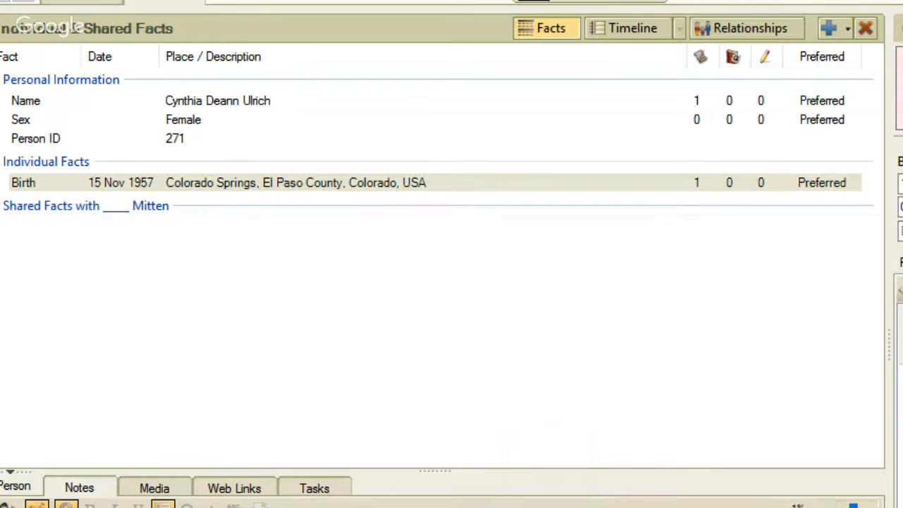
{"action": "left_click", "coordinate": [901, 334]}
{"action": "left_click", "coordinate": [734, 121]}
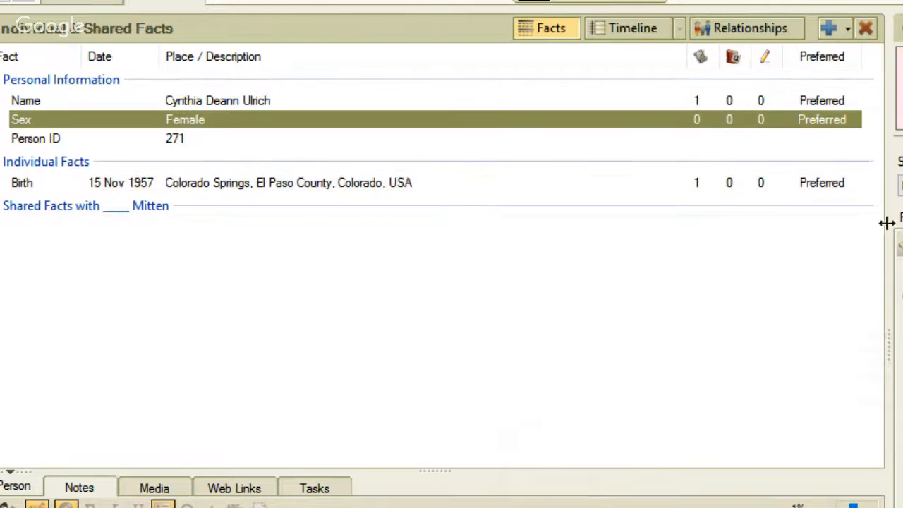
{"action": "left_click", "coordinate": [901, 244]}
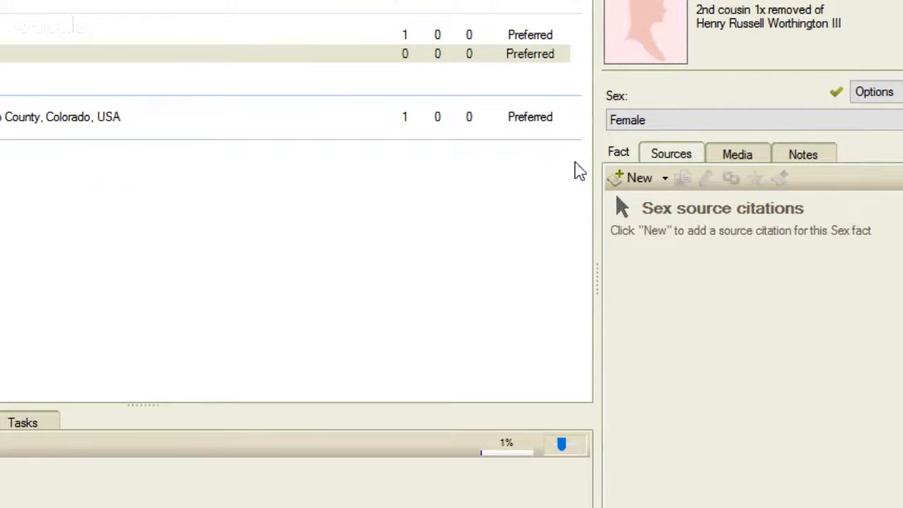
{"action": "left_click", "coordinate": [665, 181]}
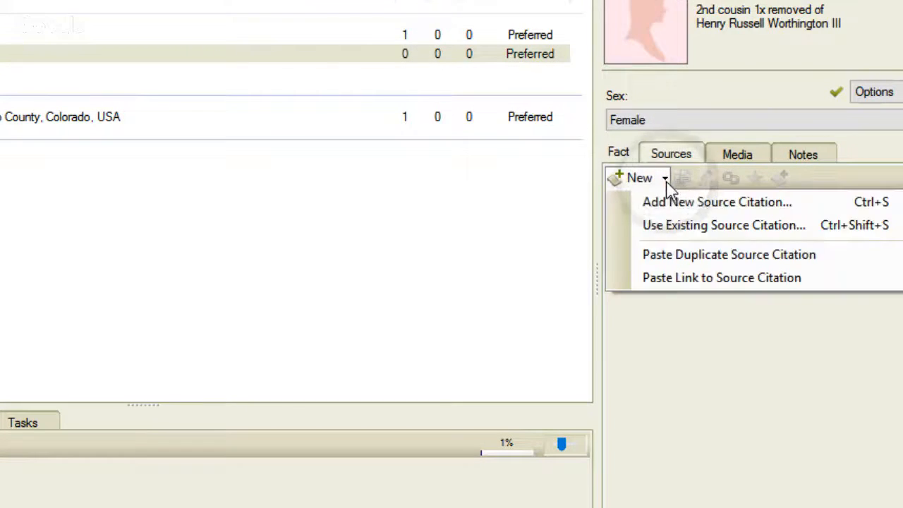
{"action": "left_click", "coordinate": [672, 279]}
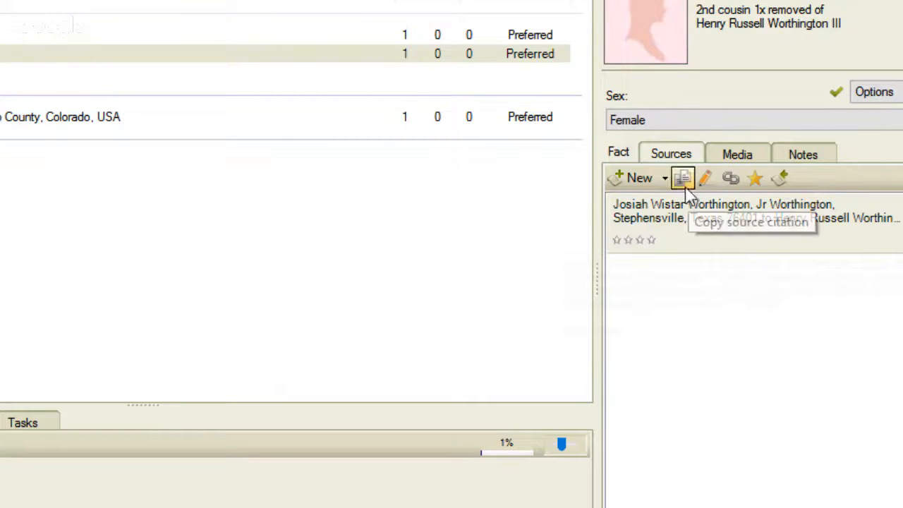
{"action": "left_click", "coordinate": [735, 212]}
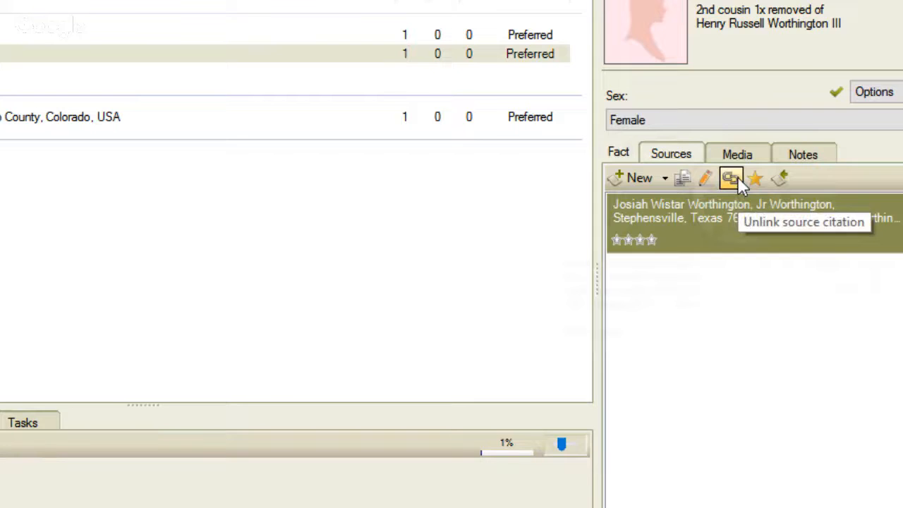
{"action": "left_click", "coordinate": [738, 176]}
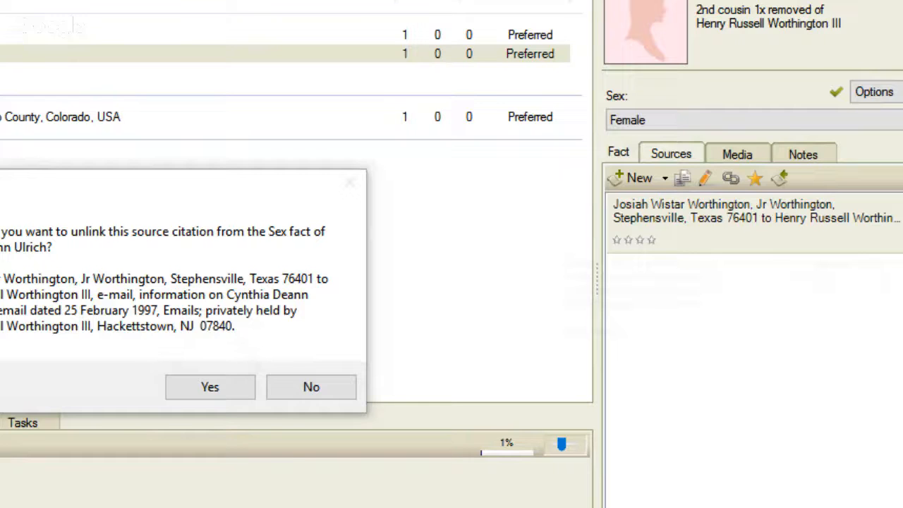
{"action": "left_click", "coordinate": [198, 390]}
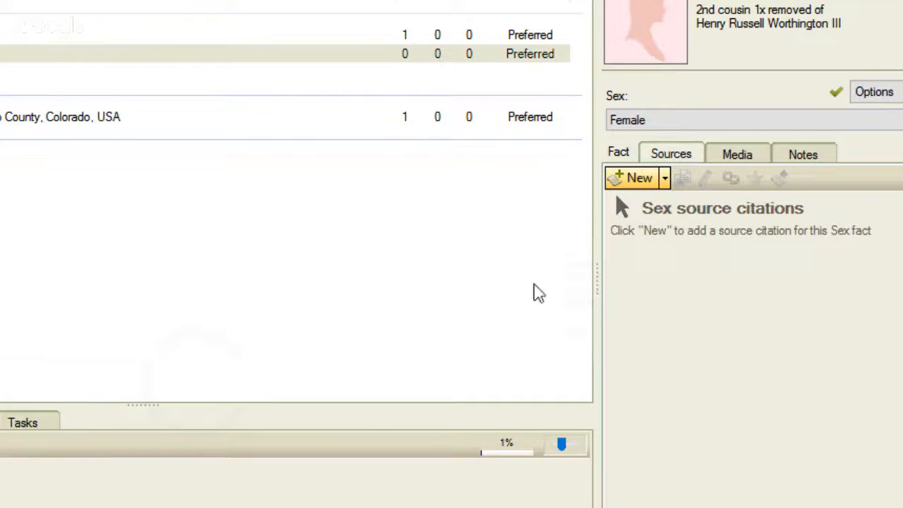
Link the Sex fact to the 25 February 1997 e-mail citation about her, then copy it.
{"action": "left_click", "coordinate": [665, 179]}
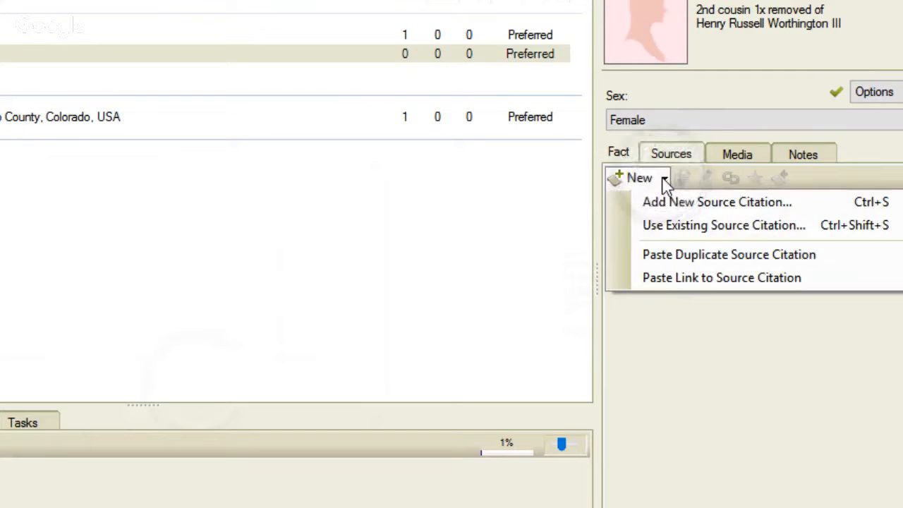
{"action": "left_click", "coordinate": [667, 233]}
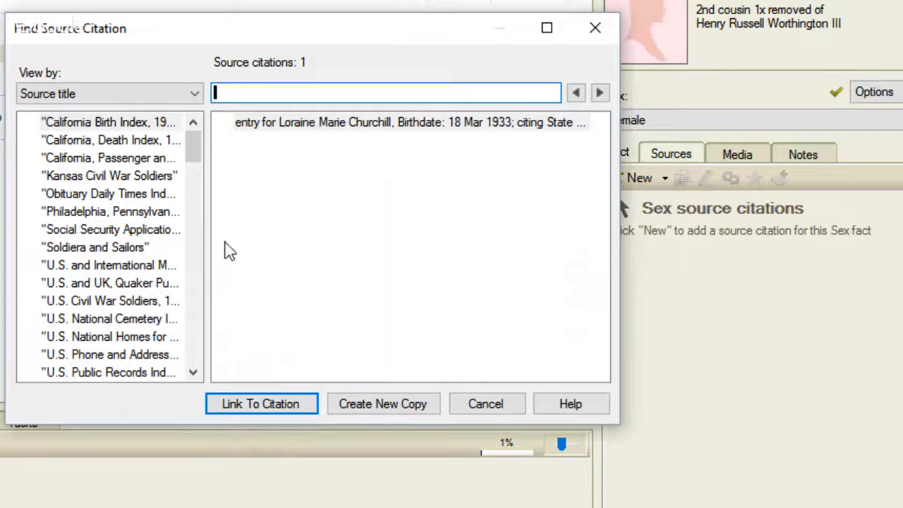
{"action": "left_click", "coordinate": [195, 197]}
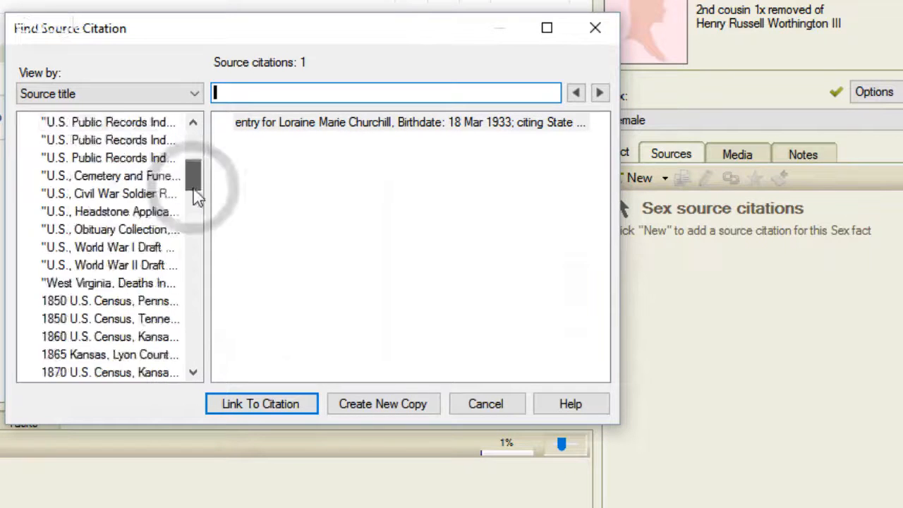
{"action": "left_click_drag", "start_coordinate": [196, 197], "coordinate": [224, 353]}
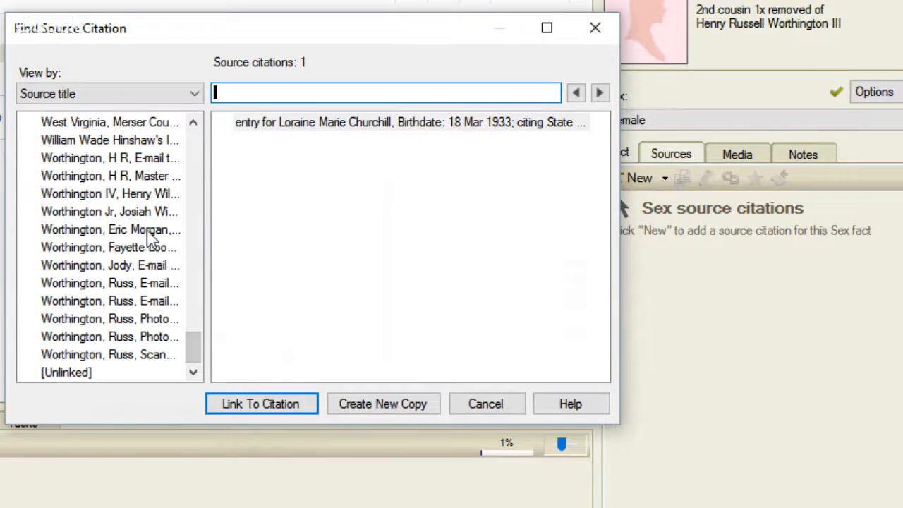
{"action": "left_click", "coordinate": [143, 266]}
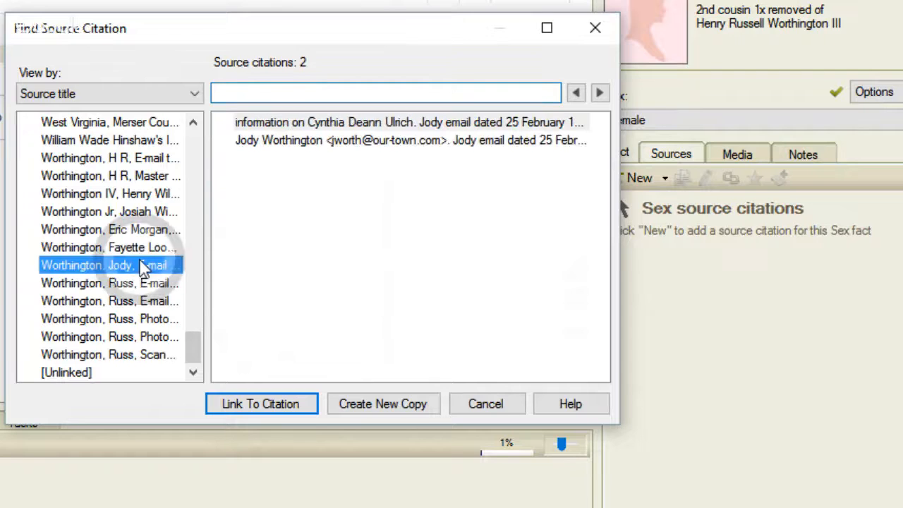
{"action": "left_click", "coordinate": [264, 124]}
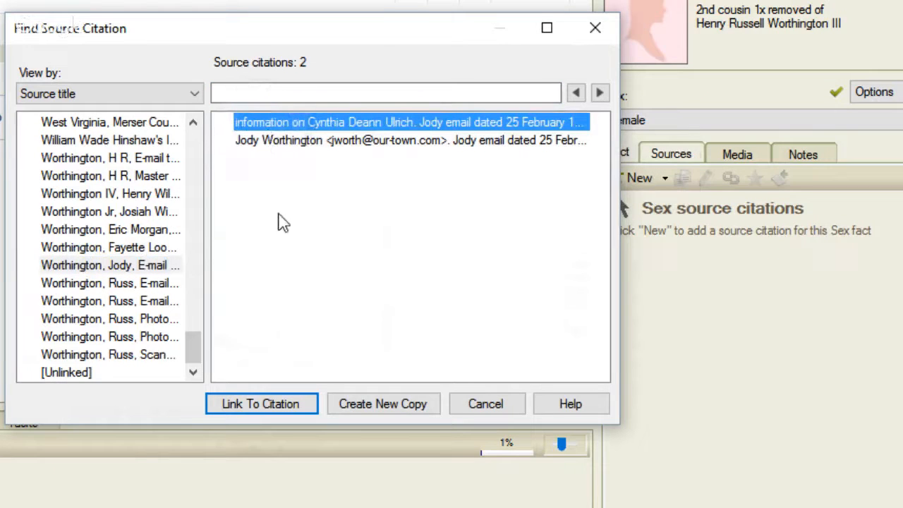
{"action": "left_click", "coordinate": [267, 403]}
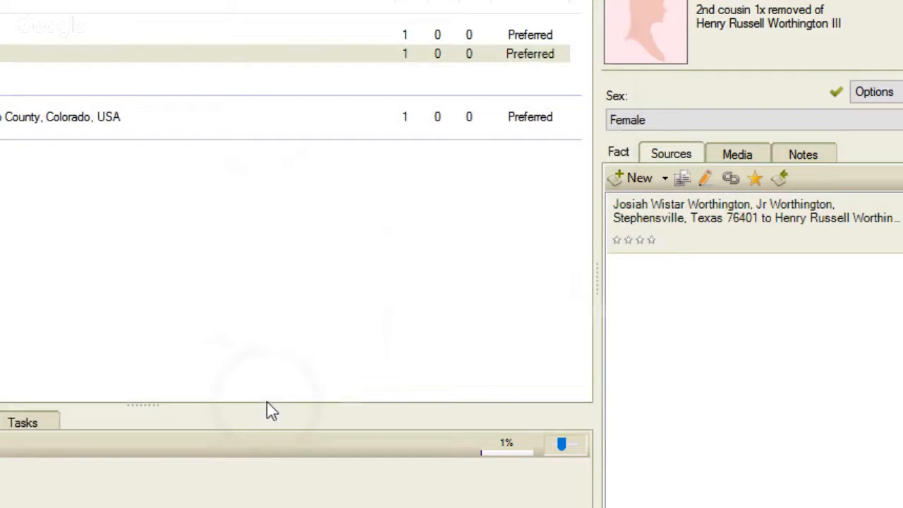
{"action": "left_click", "coordinate": [692, 208]}
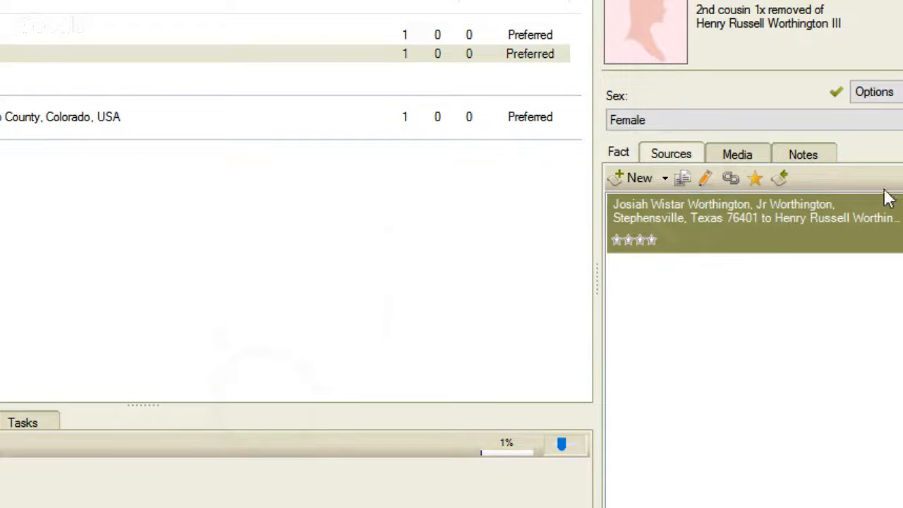
{"action": "left_click", "coordinate": [685, 178]}
Attach the existing e-mail citation to her Name fact, so it now covers Birth, Name and Sex.
{"action": "left_click", "coordinate": [492, 35]}
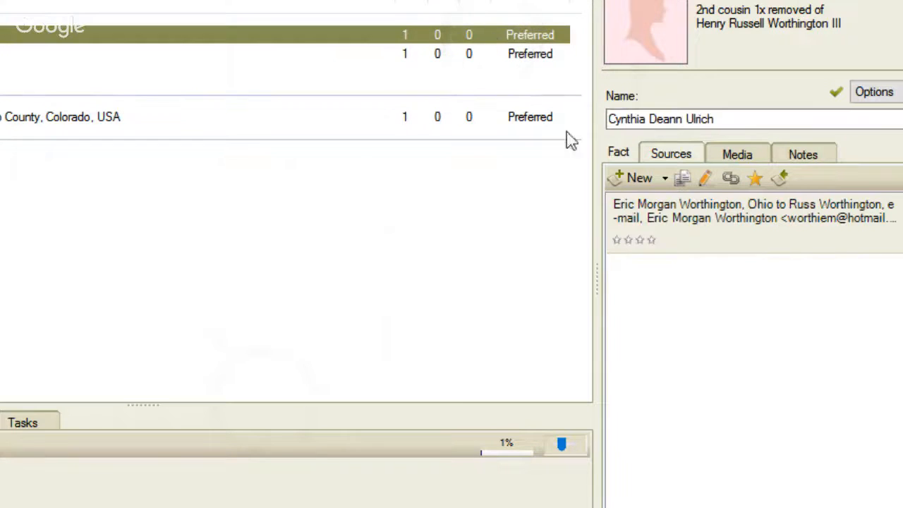
{"action": "left_click", "coordinate": [664, 178]}
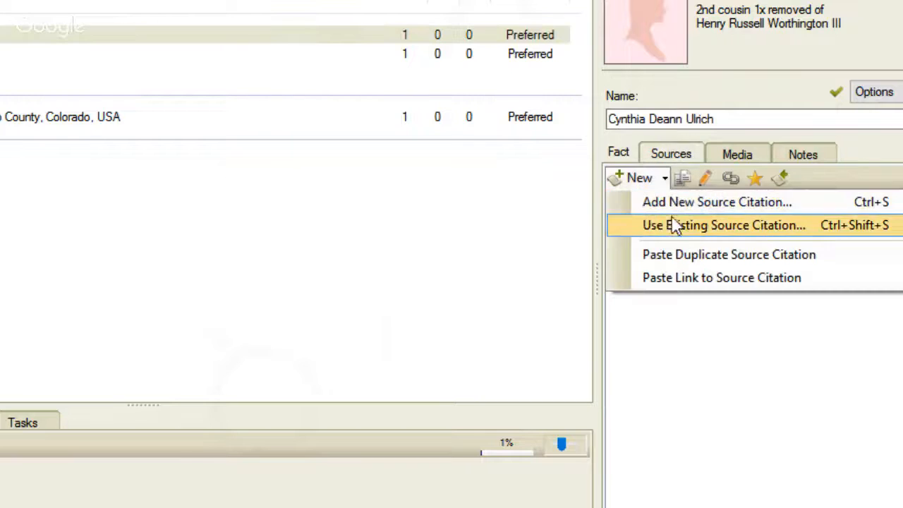
{"action": "left_click", "coordinate": [672, 280]}
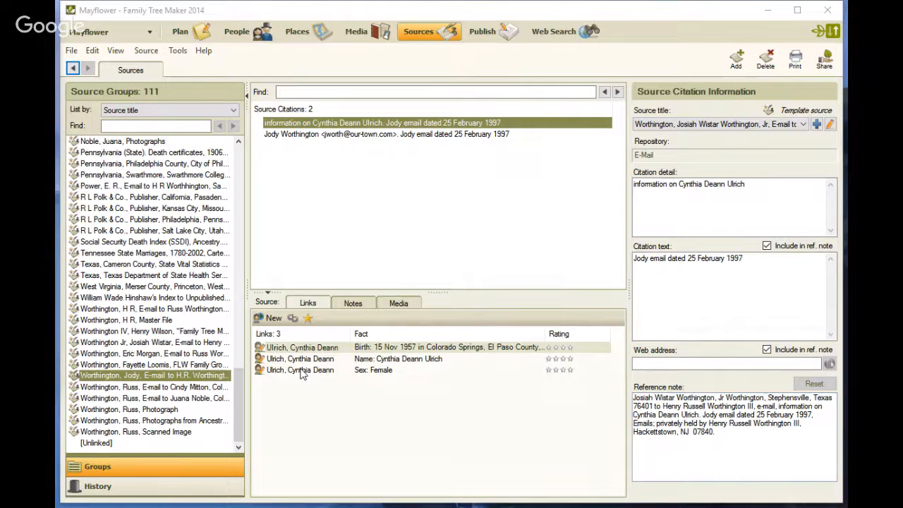
Reassign the e-mail citation to the other e-mail source, check its fact links, and return to Plan.
{"action": "left_click", "coordinate": [803, 124]}
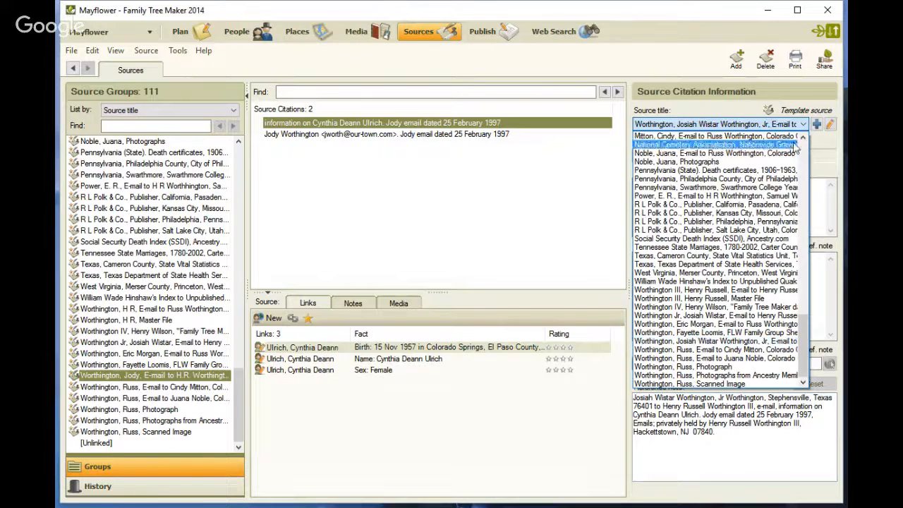
{"action": "left_click", "coordinate": [736, 313]}
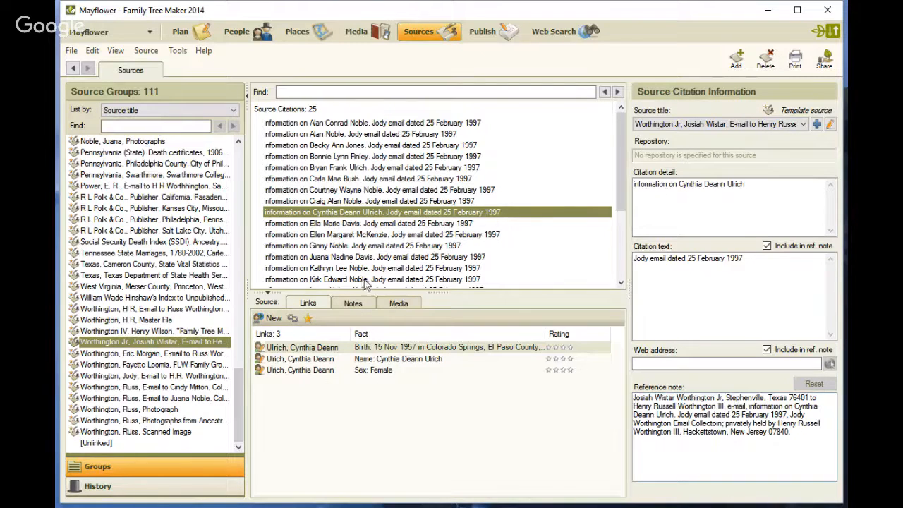
{"action": "left_click_drag", "start_coordinate": [627, 167], "coordinate": [645, 190]}
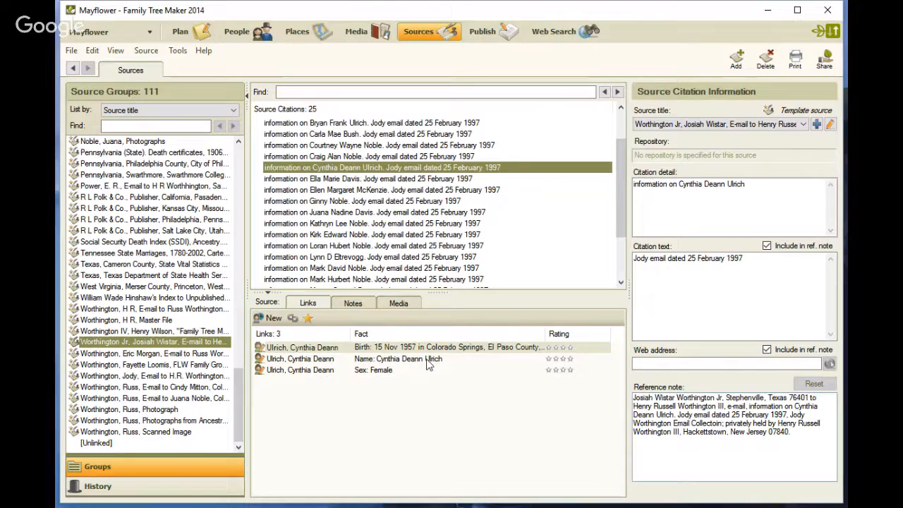
{"action": "left_click", "coordinate": [181, 34]}
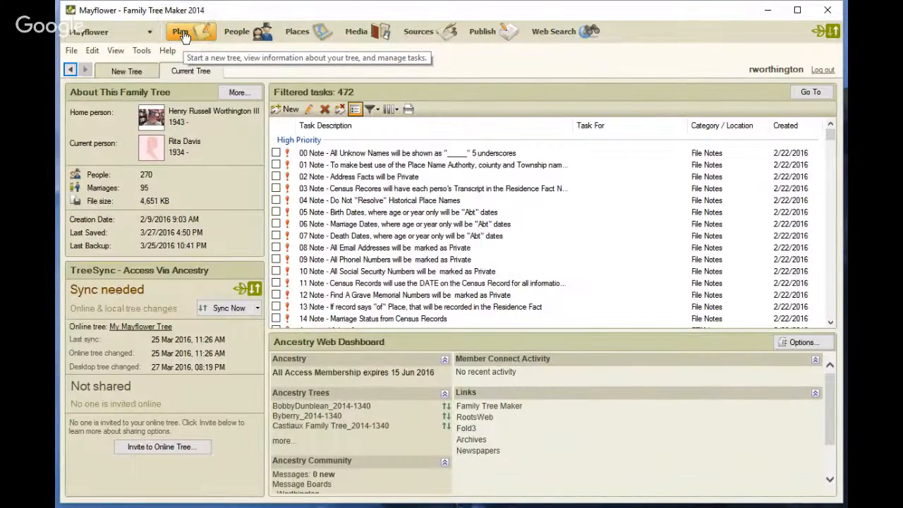